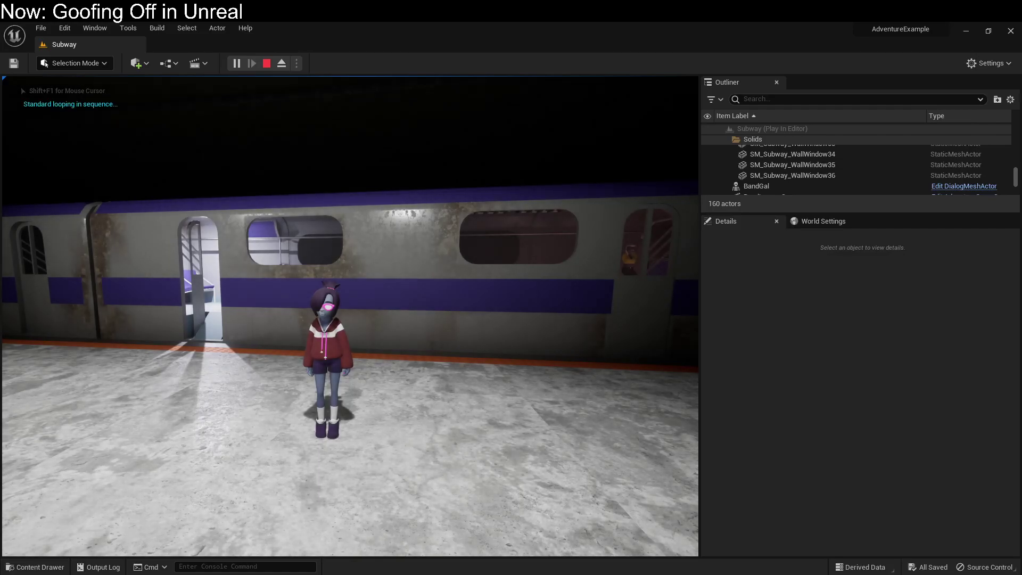
# Walk the character through the subway car to the band trio in the running game, walk back, and stop the play session.
pyautogui.press('w')
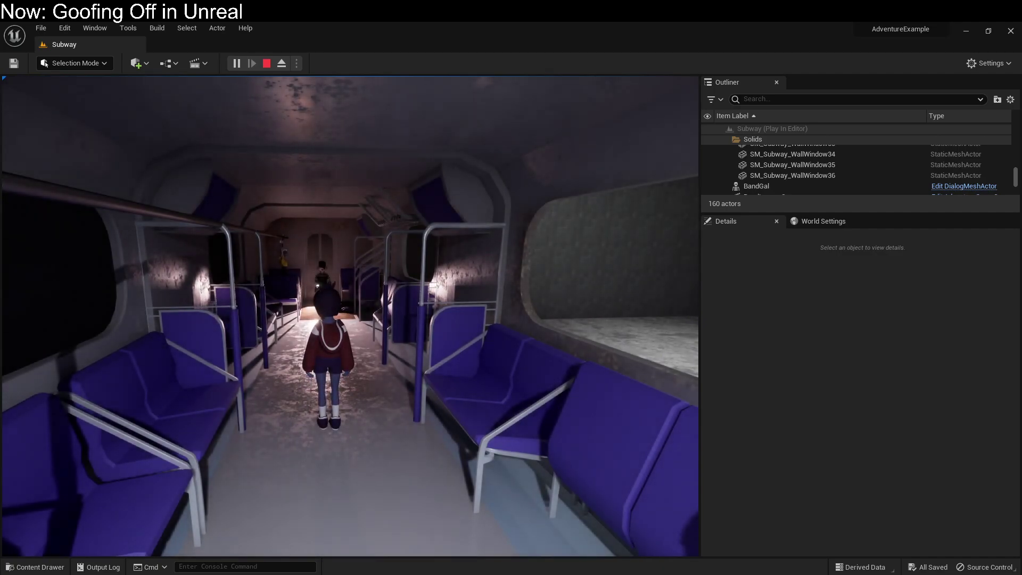
pyautogui.press('w')
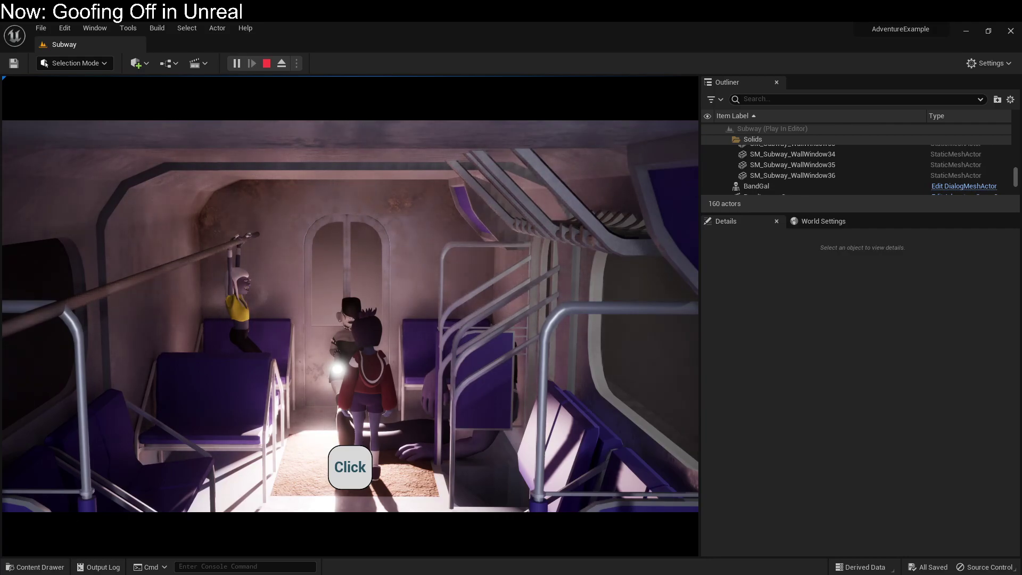
pyautogui.press('s')
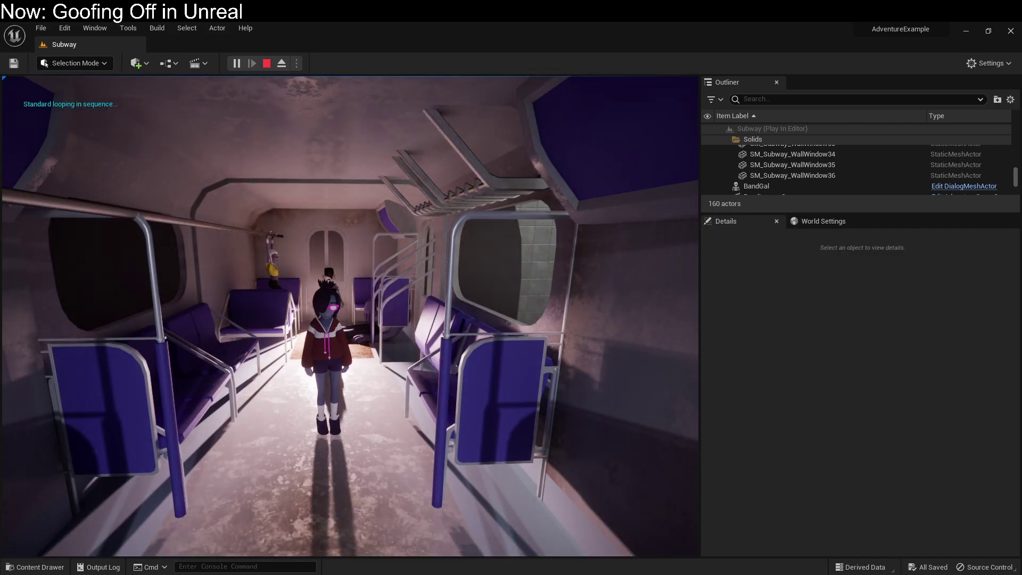
pyautogui.press('Escape')
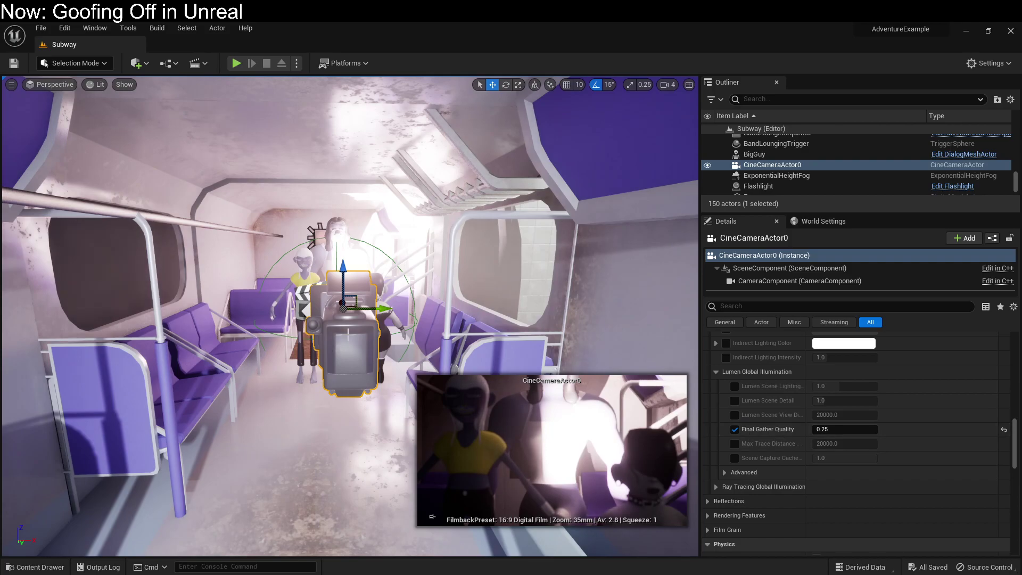
# Set CineCameraActor0's Final Gather Quality to 2.0 and play-test the level by walking the character through the train.
pyautogui.moveTo(827, 429); pyautogui.dragTo(877, 429)
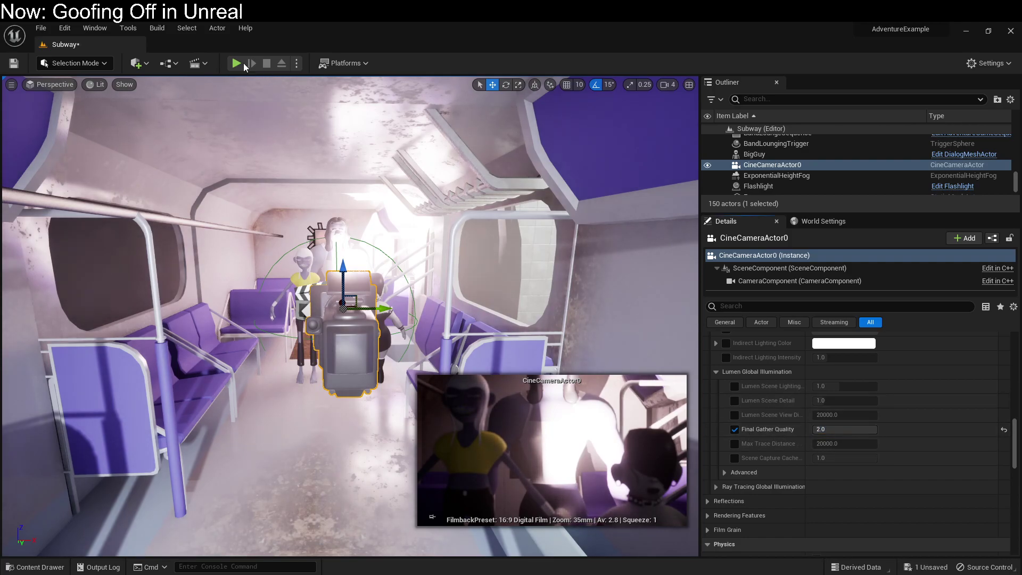
pyautogui.click(230, 62)
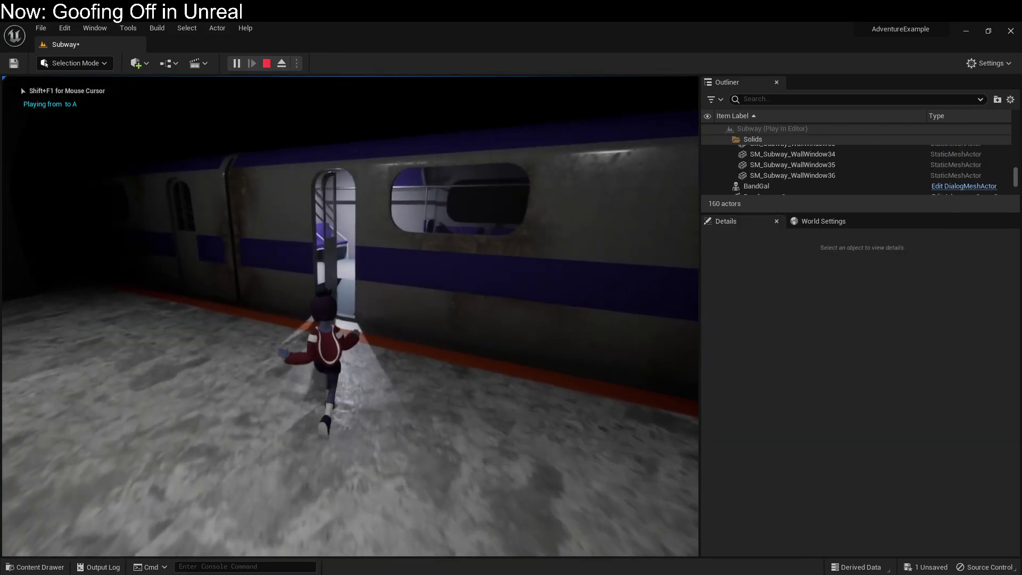
pyautogui.press('w')
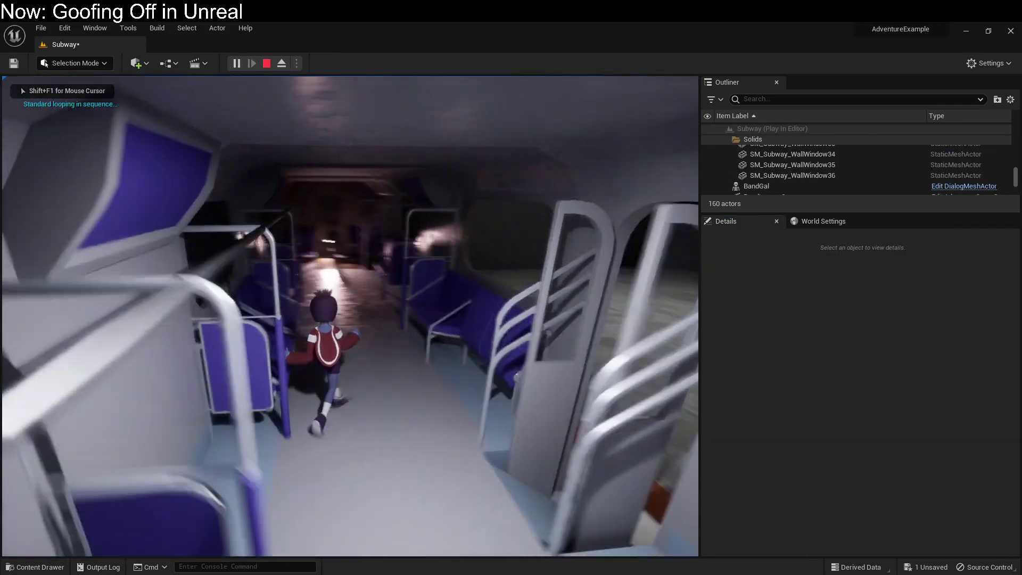
pyautogui.press('w')
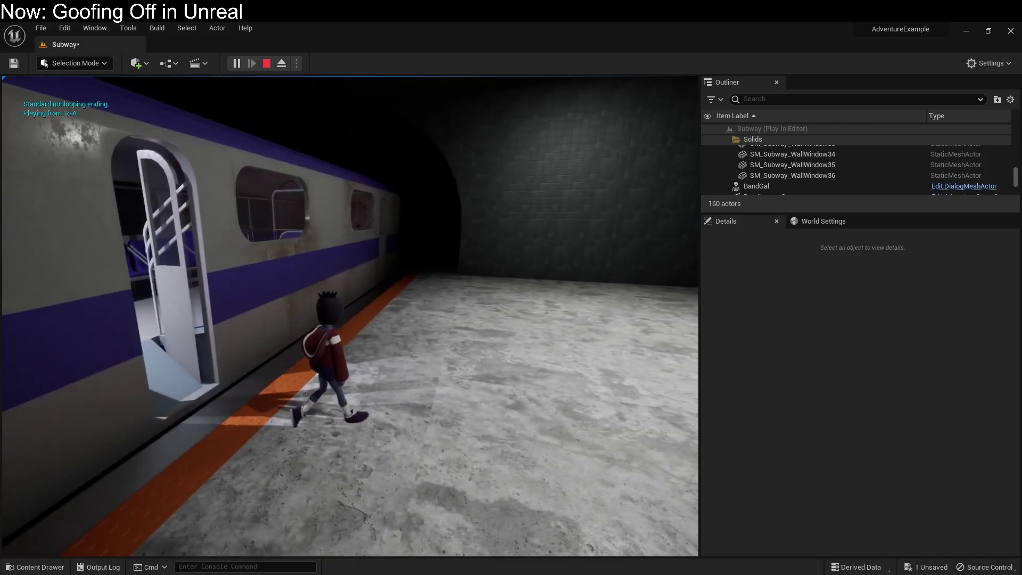
pyautogui.press('Escape')
# Select the BandLoungeSequence actor beside the band inside the train and turn off its Autoplay option.
pyautogui.press('w')
pyautogui.moveTo(374, 288); pyautogui.dragTo(373, 244, button='right')
pyautogui.press('a')
pyautogui.press('w')
pyautogui.press('w')
pyautogui.press('d')
pyautogui.press('w')
pyautogui.press('s')
pyautogui.press('a')
pyautogui.click(275, 352)
pyautogui.scroll(10, 824, 430)
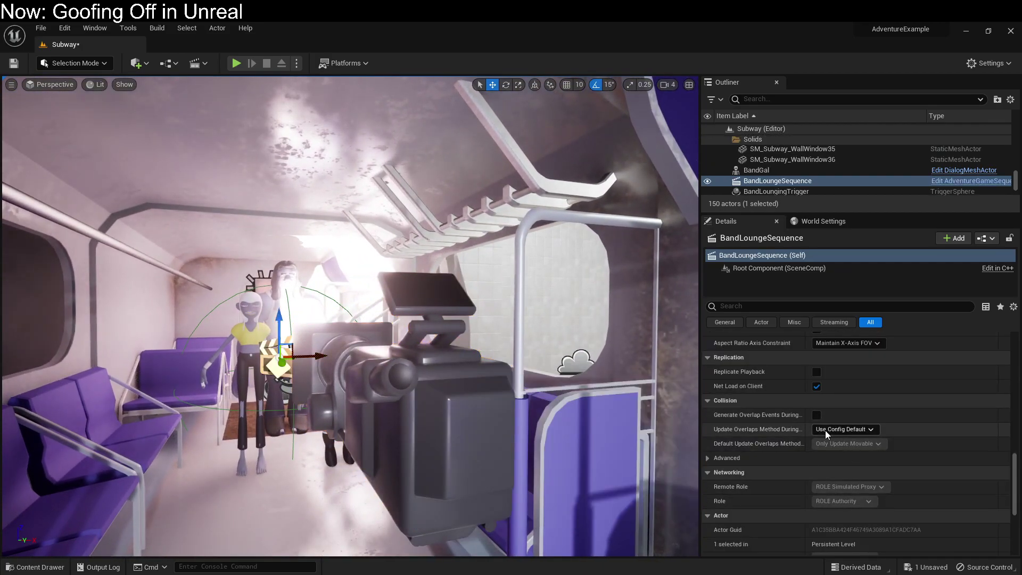
pyautogui.scroll(5, 821, 419)
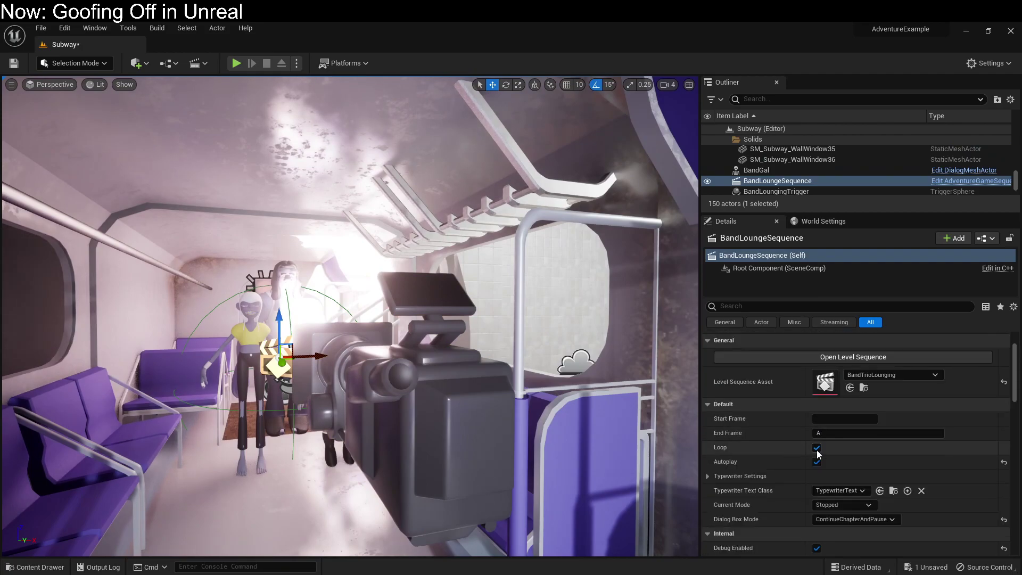
pyautogui.click(816, 478)
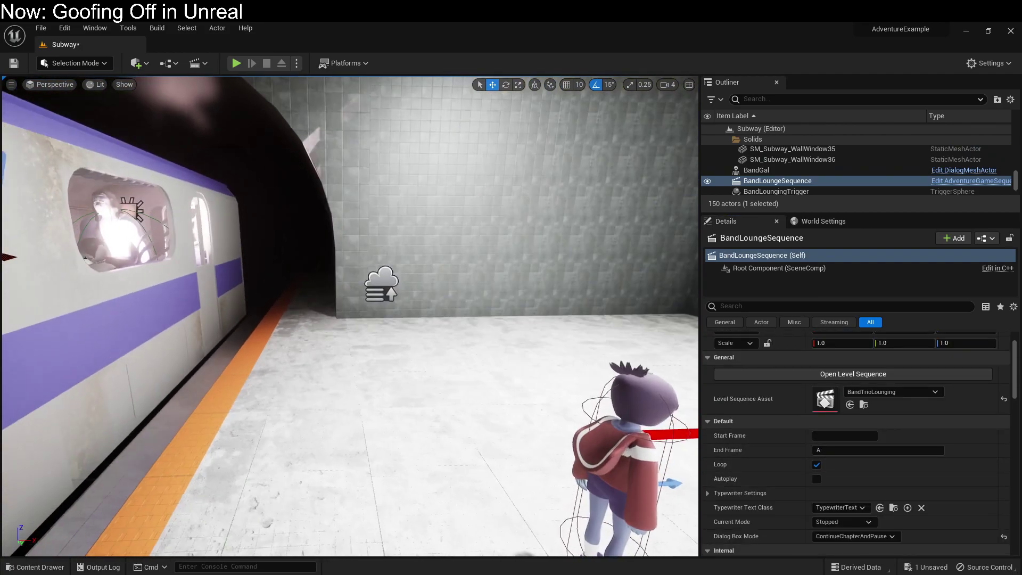
# Enable Auto Play on the LevelSequenceActor on the platform and look over its CamTest sequence in Sequencer.
pyautogui.moveTo(349, 373); pyautogui.dragTo(519, 374, button='right')
pyautogui.click(423, 367)
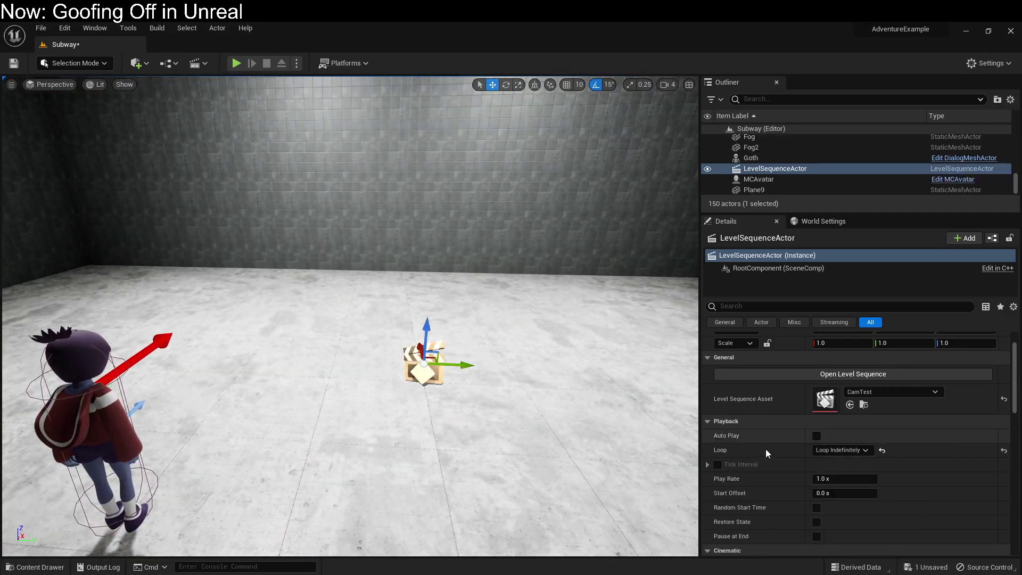
pyautogui.click(816, 437)
pyautogui.click(798, 375)
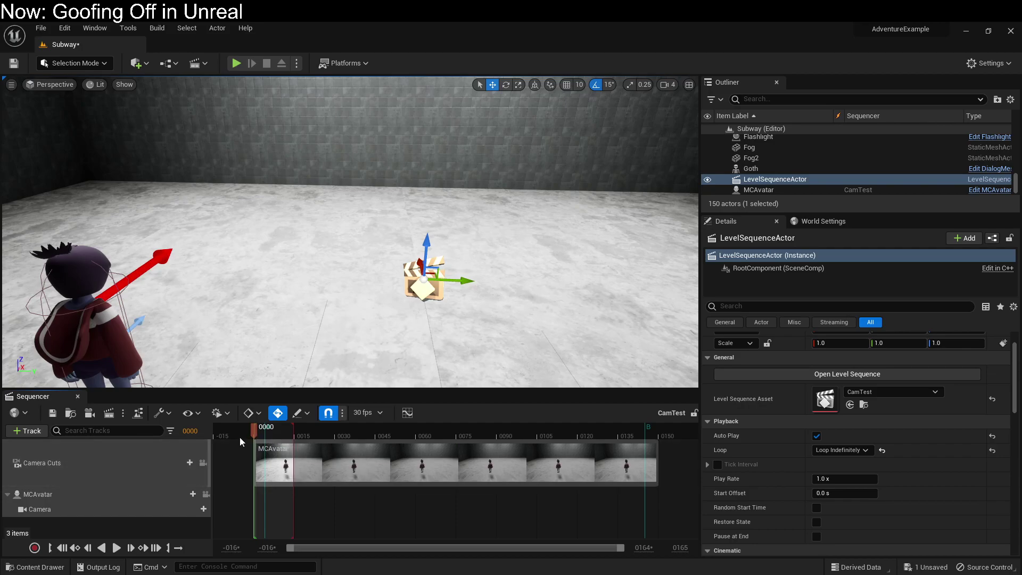
pyautogui.moveTo(323, 320); pyautogui.dragTo(416, 326, button='right')
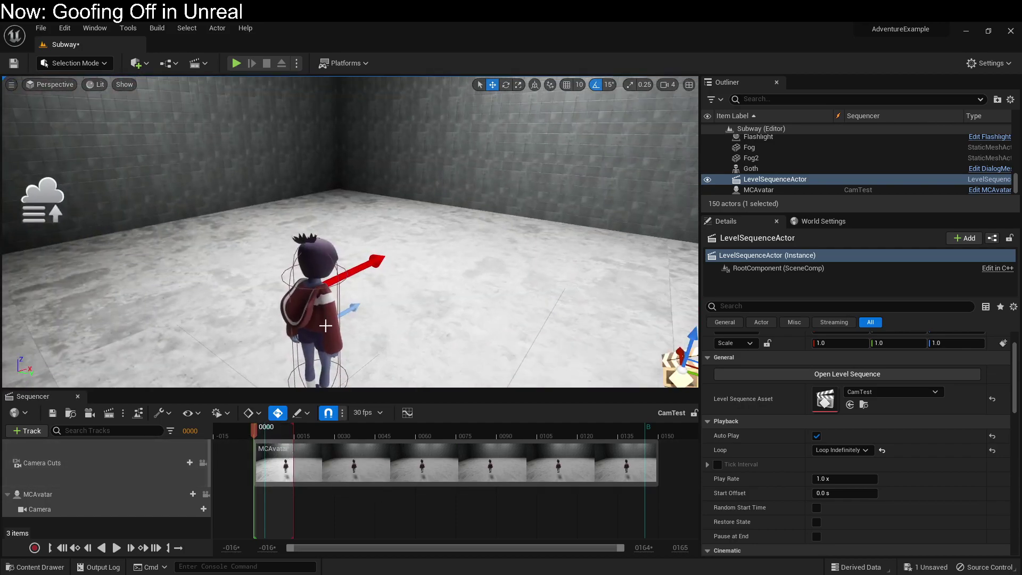
pyautogui.click(78, 396)
# Play-test the level, walking the character along the platform, into the train and back out, and stop the session.
pyautogui.click(237, 63)
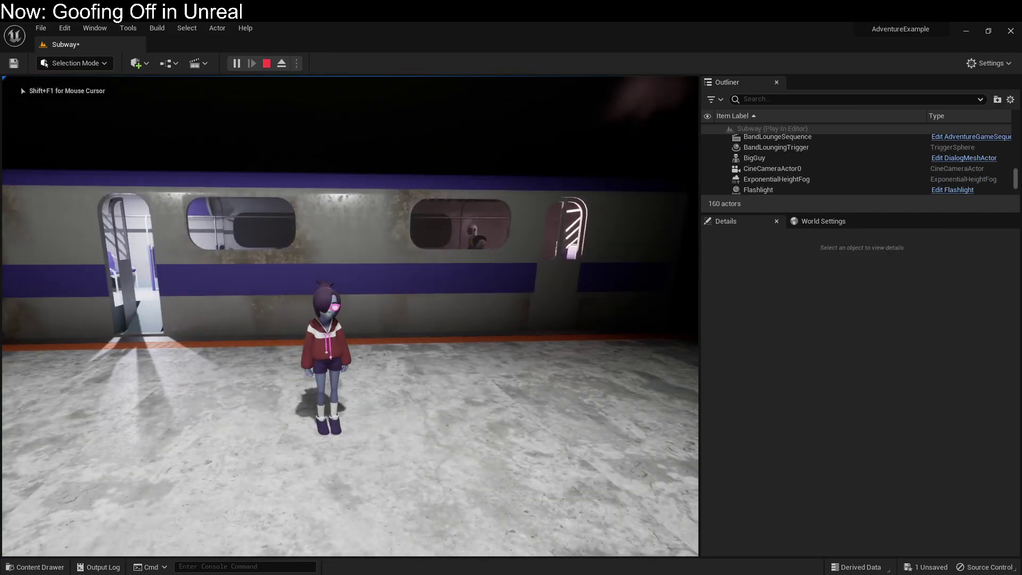
pyautogui.press('w')
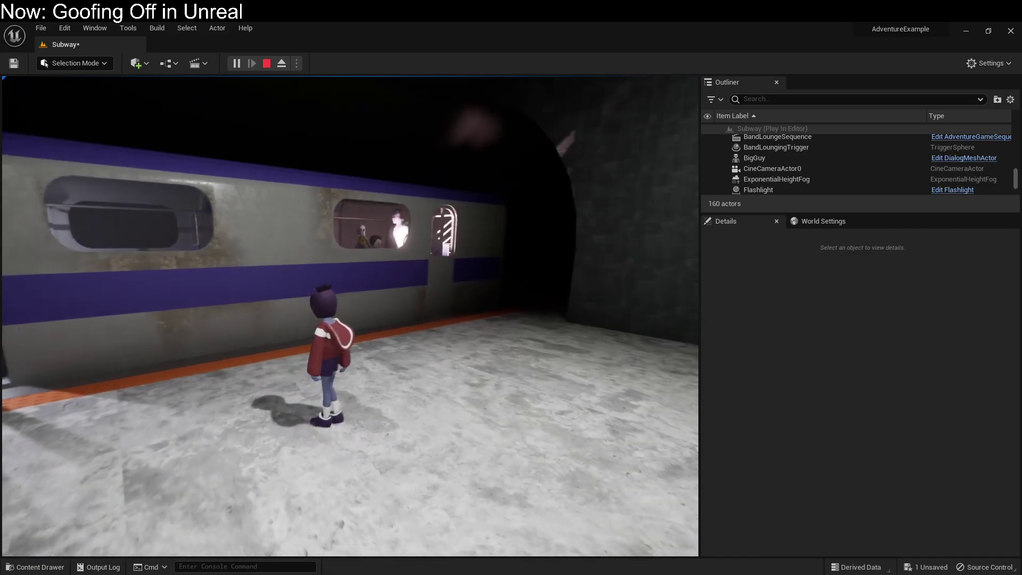
pyautogui.press('w')
pyautogui.press('a')
pyautogui.press('a')
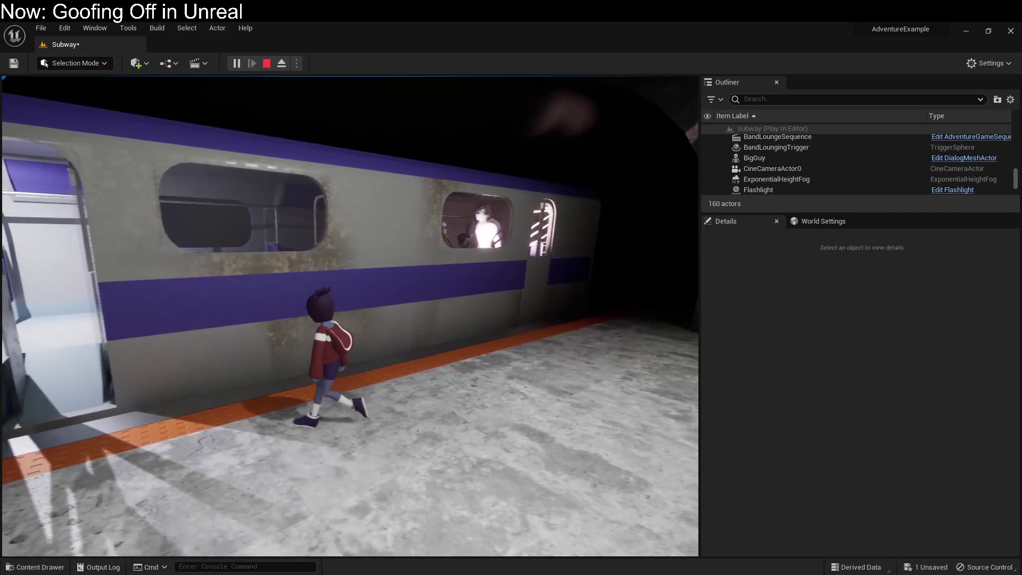
pyautogui.press('a')
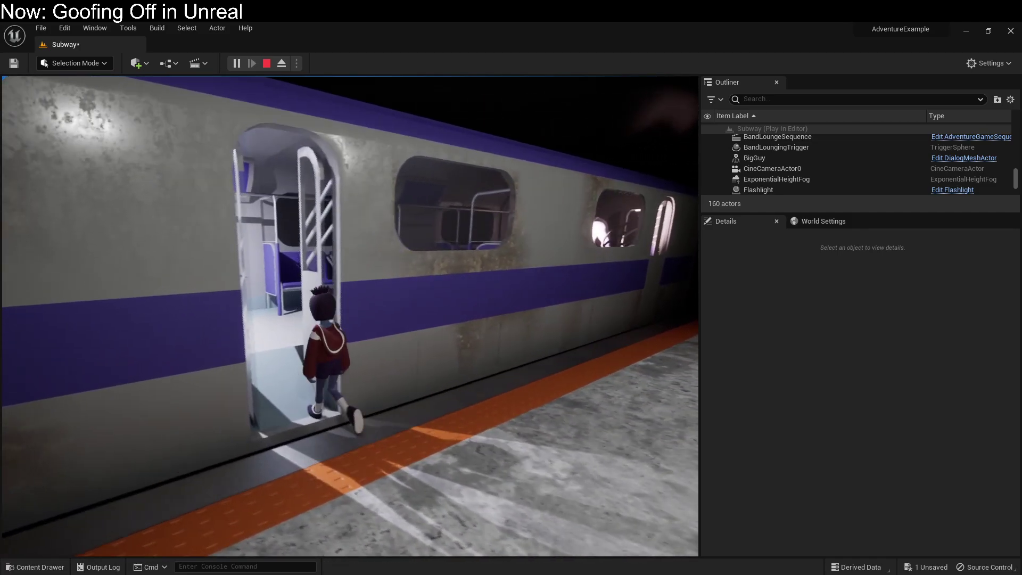
pyautogui.press('w')
pyautogui.press('w')
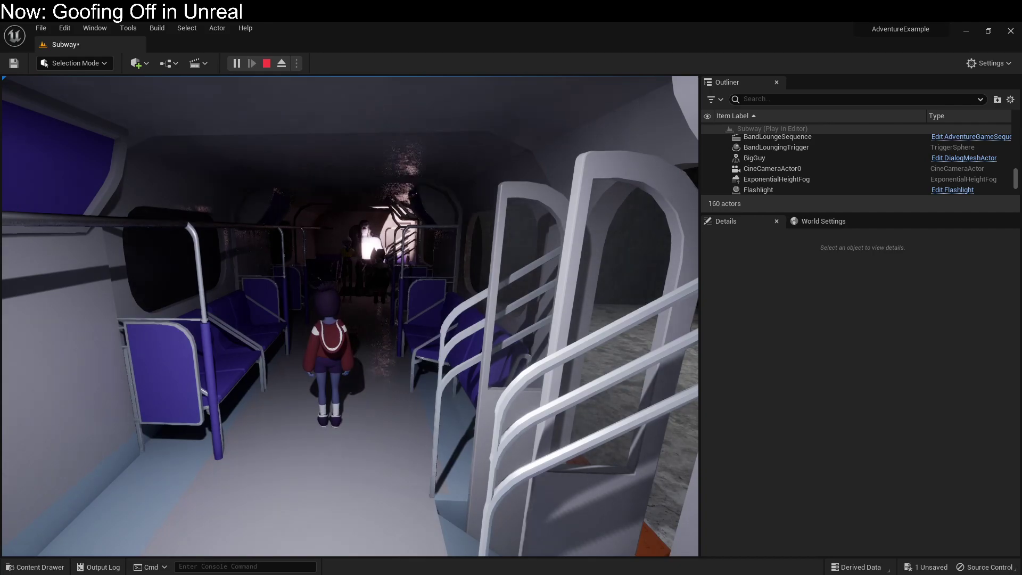
pyautogui.press('s')
pyautogui.press('d')
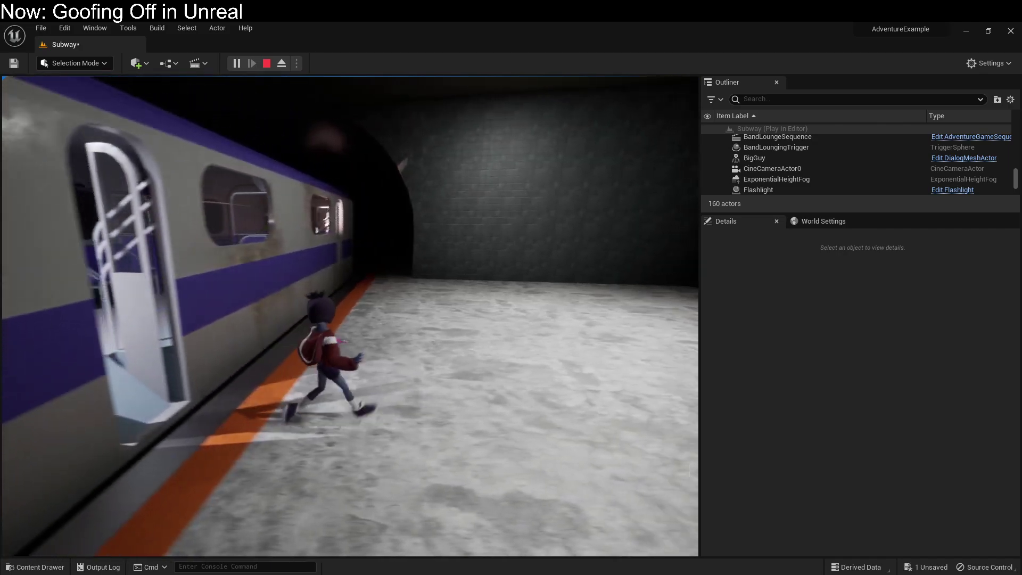
pyautogui.press('Escape')
# Play-test the level with Disable Camera Cuts temporarily turned on for the LevelSequenceActor.
pyautogui.moveTo(541, 290); pyautogui.dragTo(572, 302, button='right')
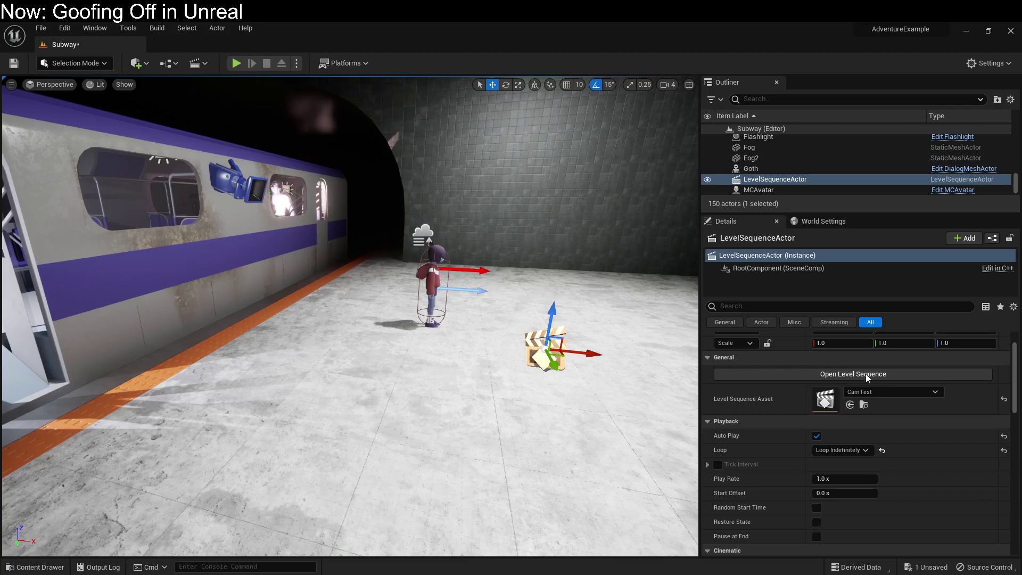
pyautogui.scroll(-6, 841, 362)
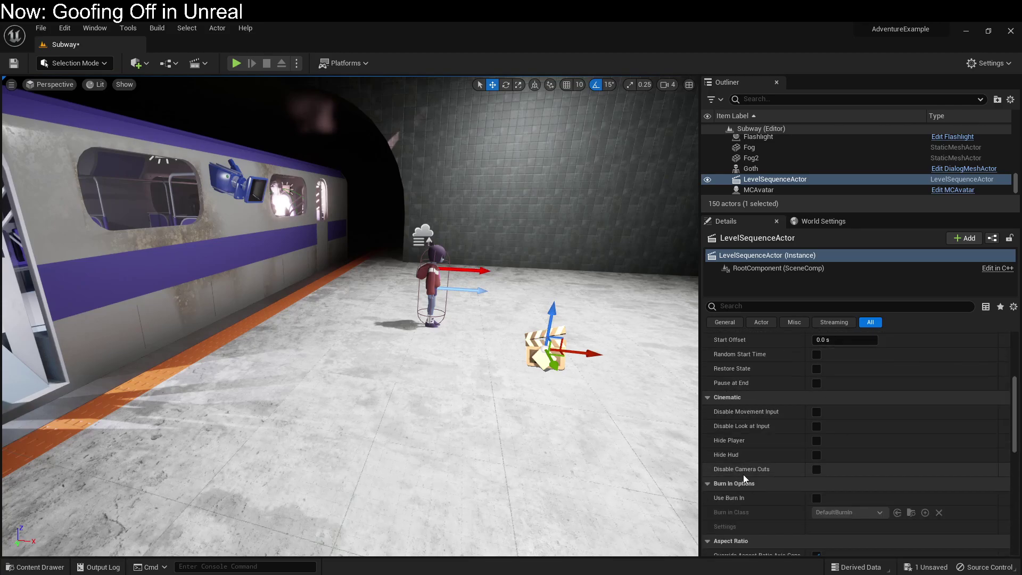
pyautogui.click(818, 470)
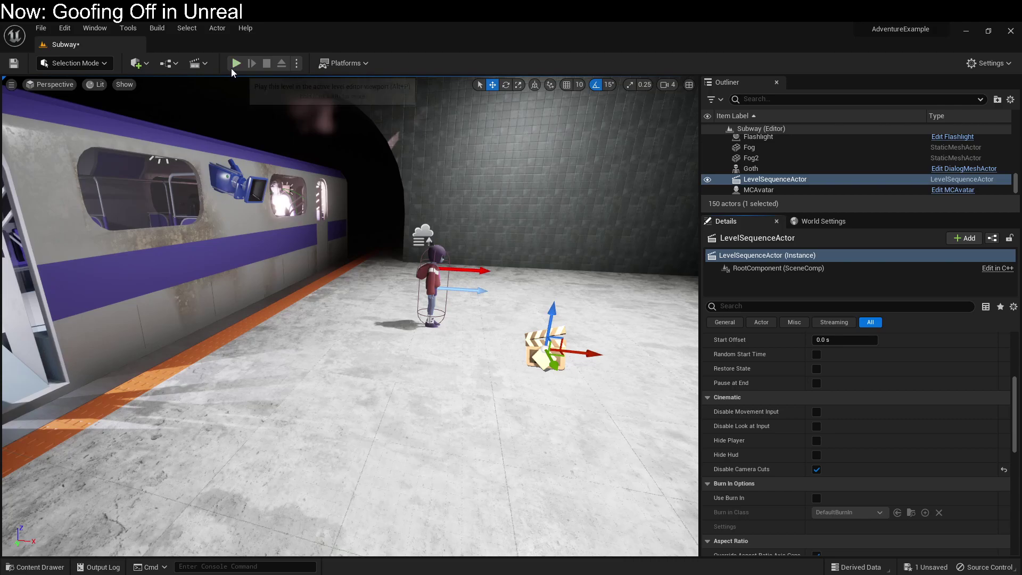
pyautogui.click(236, 62)
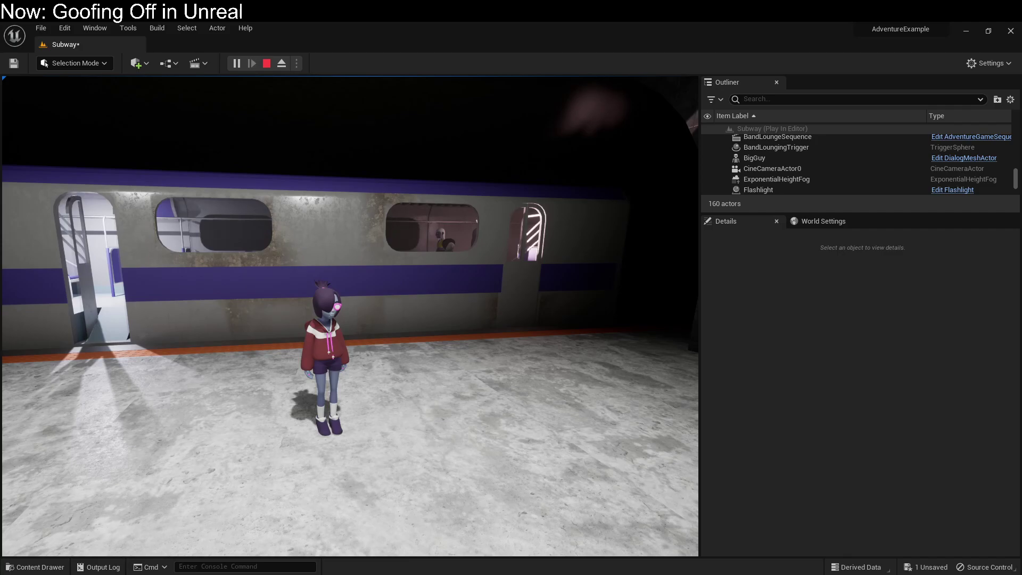
pyautogui.press('Escape')
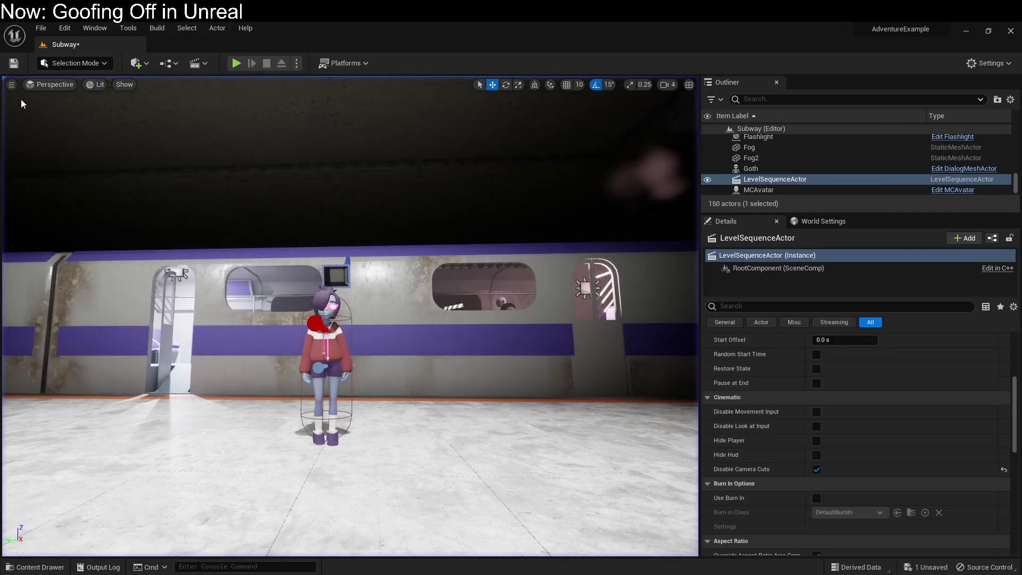
pyautogui.click(816, 470)
# Select the BandLoungeSequence actor inside the train and turn its Autoplay option back on.
pyautogui.moveTo(534, 394); pyautogui.dragTo(691, 378, button='right')
pyautogui.press('w')
pyautogui.press('a')
pyautogui.press('w')
pyautogui.press('a')
pyautogui.moveTo(527, 372); pyautogui.dragTo(527, 373, button='right')
pyautogui.click(376, 307)
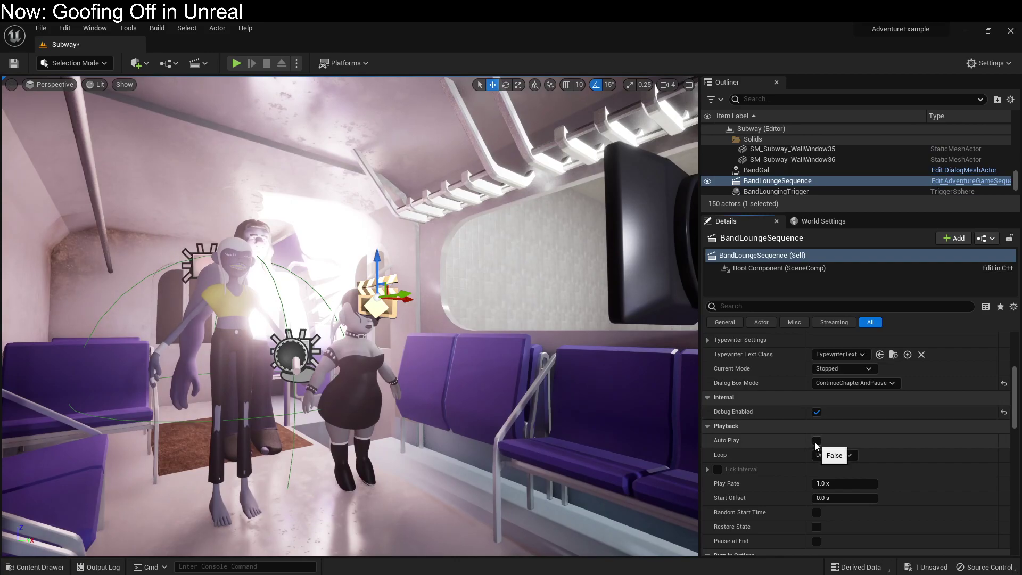
pyautogui.scroll(3, 797, 438)
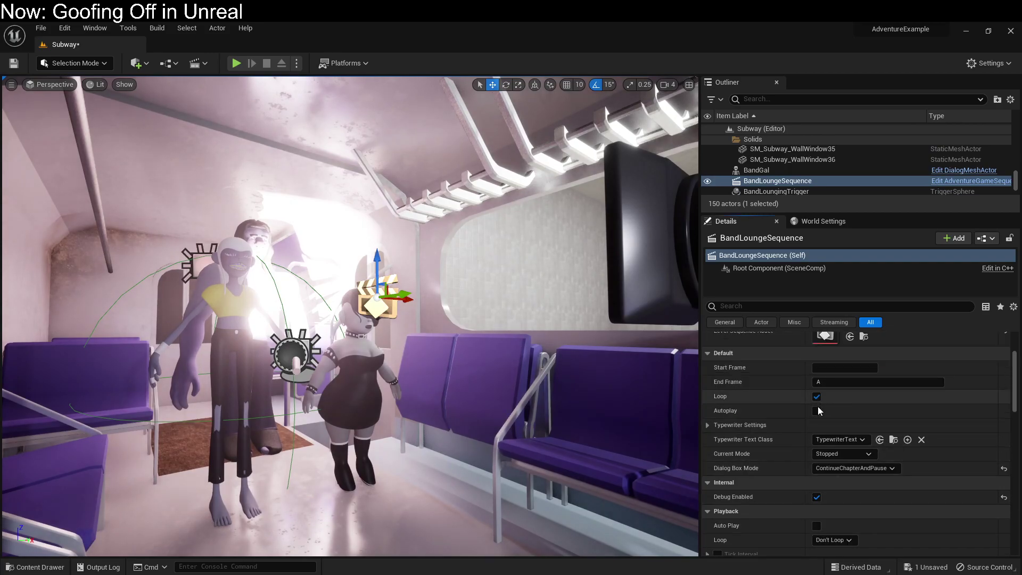
# Play-test the level by walking the character on the platform beside the train, and stop the session.
pyautogui.click(237, 63)
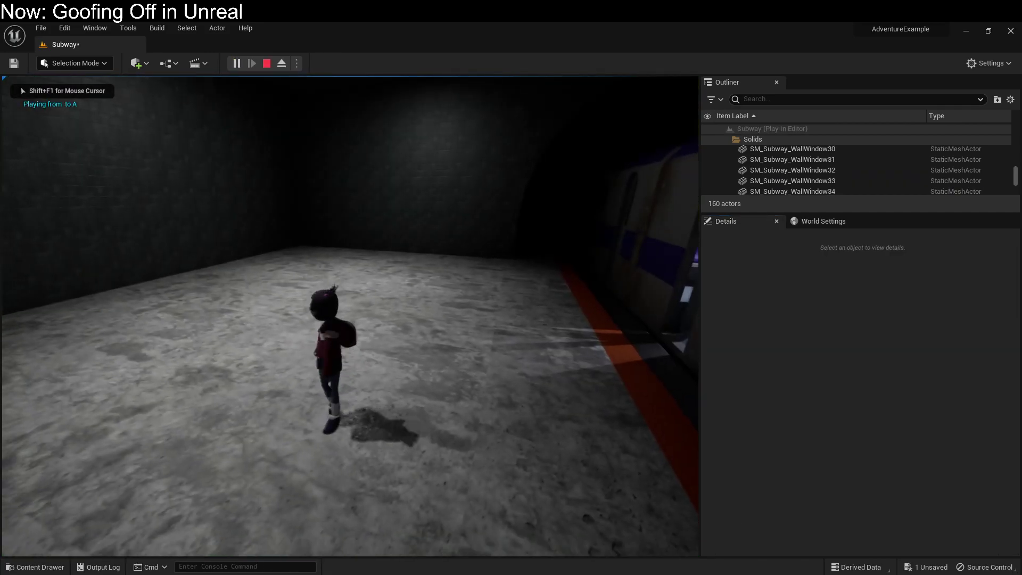
pyautogui.press('w')
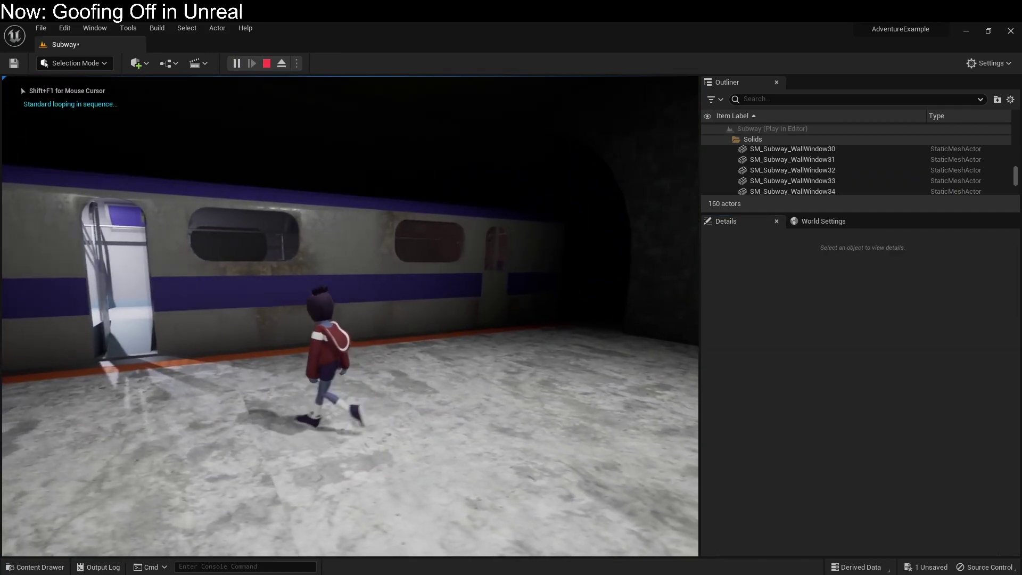
pyautogui.press('w')
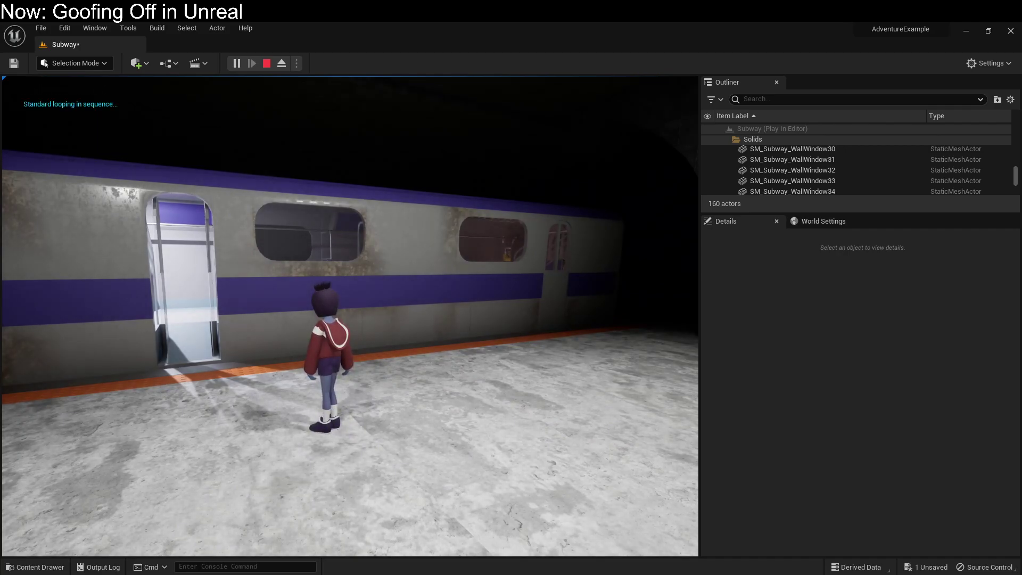
pyautogui.press('Escape')
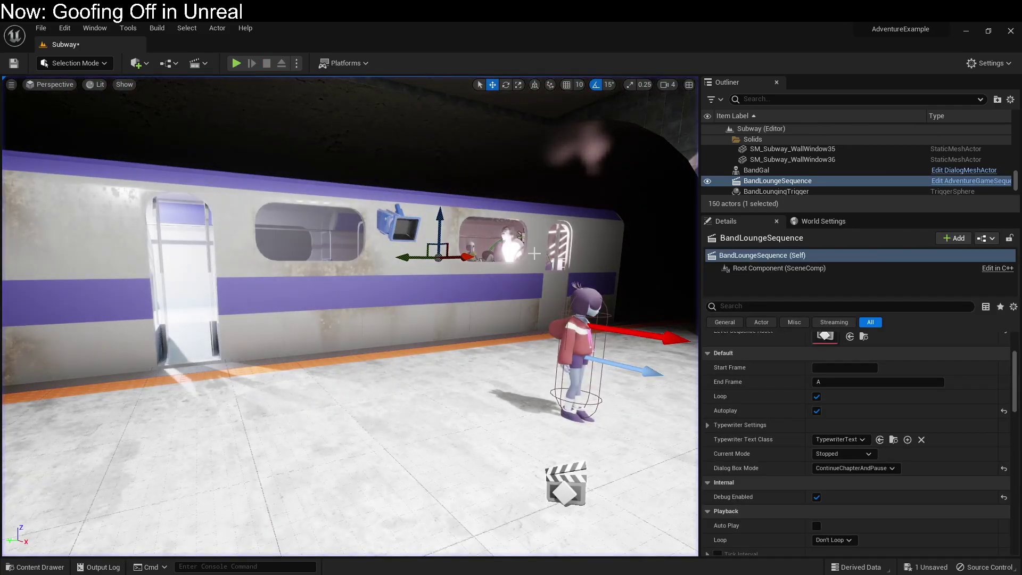
# Select the LevelSequenceActor on the platform and review its Playback and Cinematic settings.
pyautogui.scroll(-4, 815, 461)
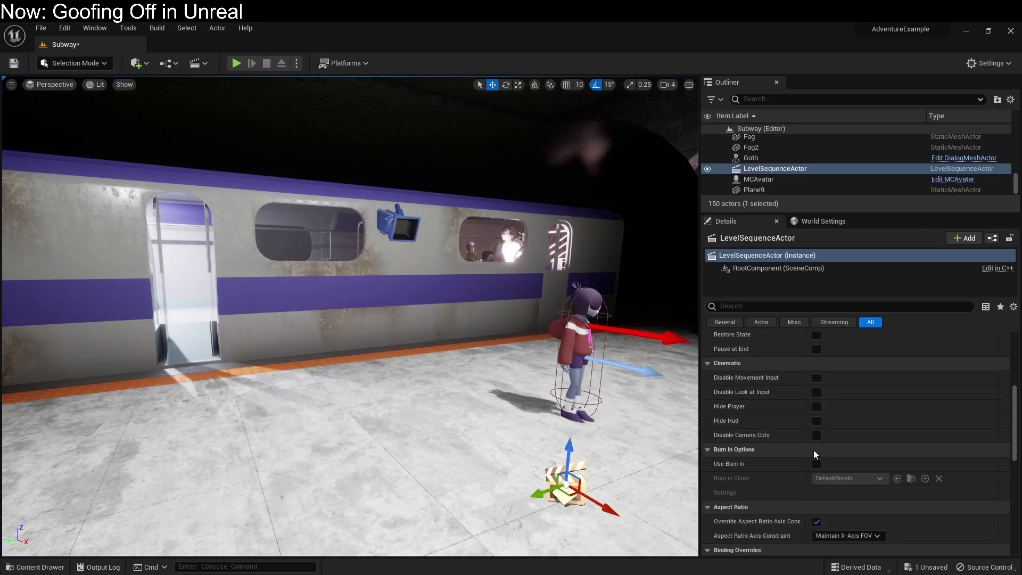
pyautogui.scroll(5, 814, 449)
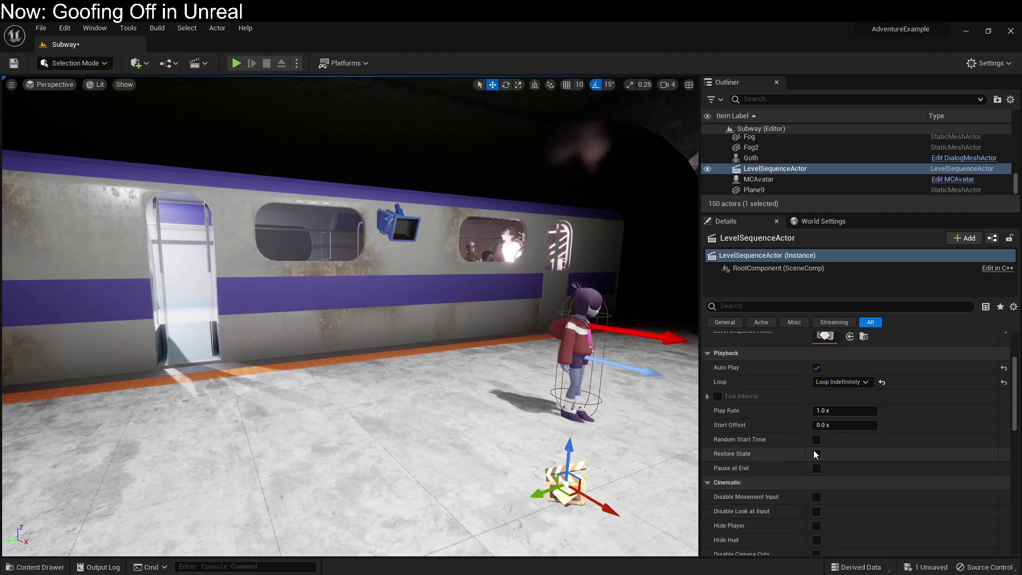
pyautogui.scroll(-3, 814, 449)
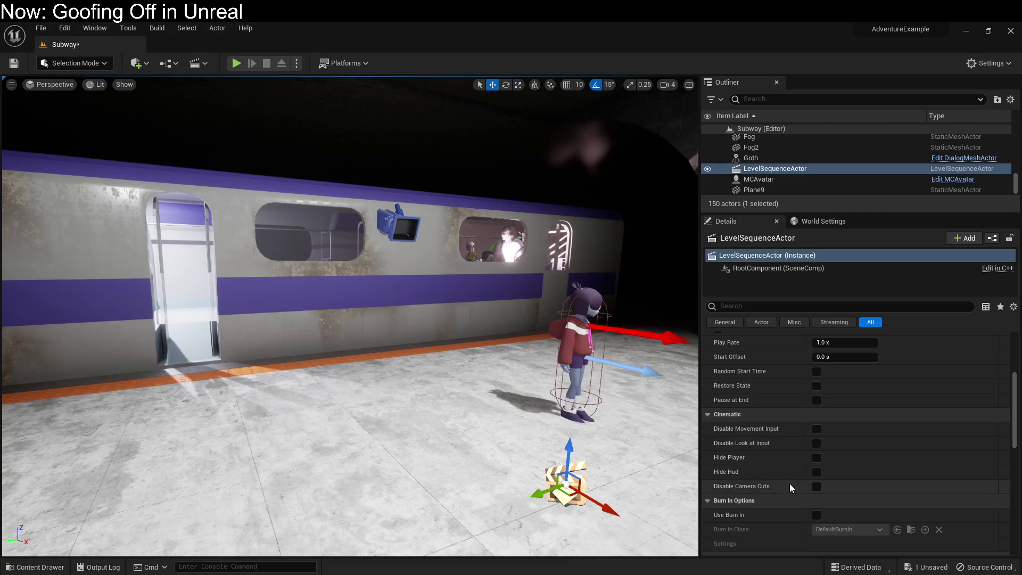
# Play-test the level, walking the character through the train to the band at the far end and back down the aisle.
pyautogui.click(237, 63)
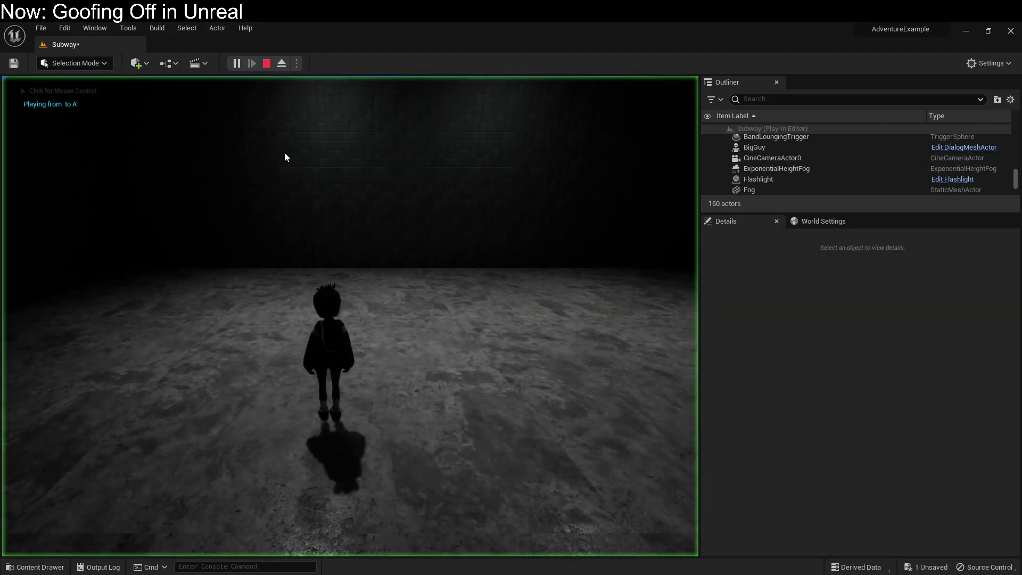
pyautogui.press('w')
pyautogui.press('w')
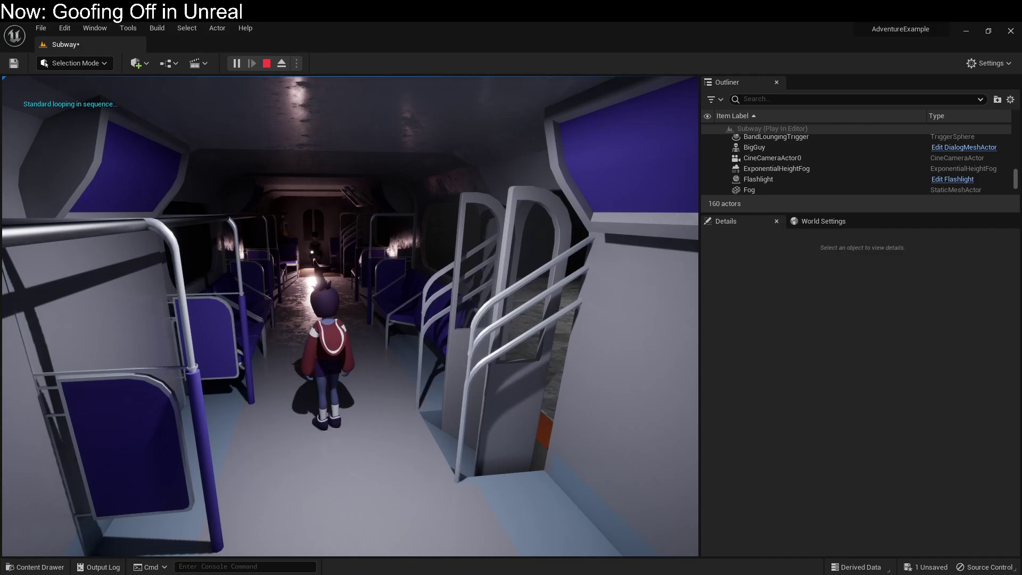
pyautogui.press('w')
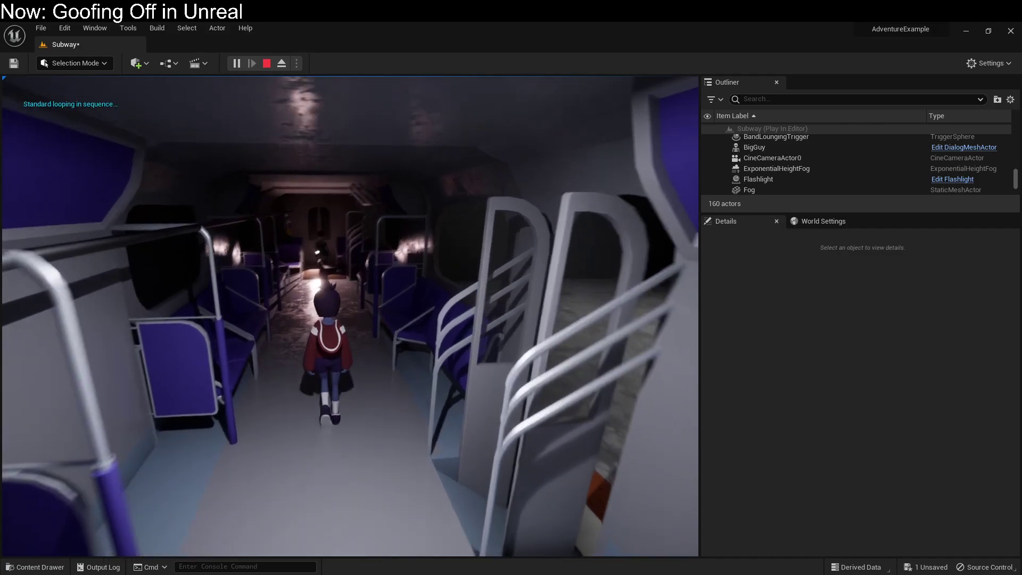
pyautogui.press('w')
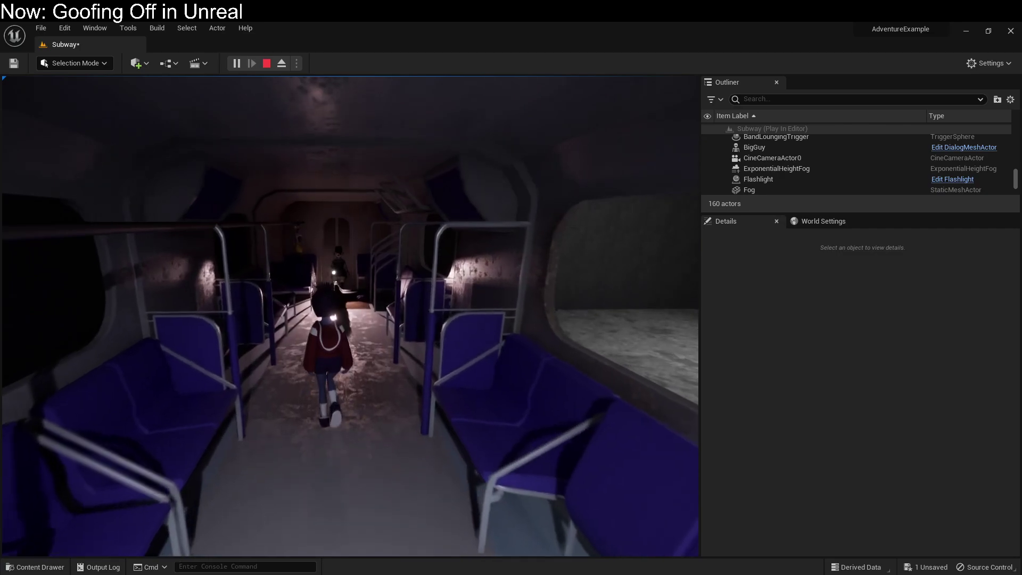
pyautogui.press('w')
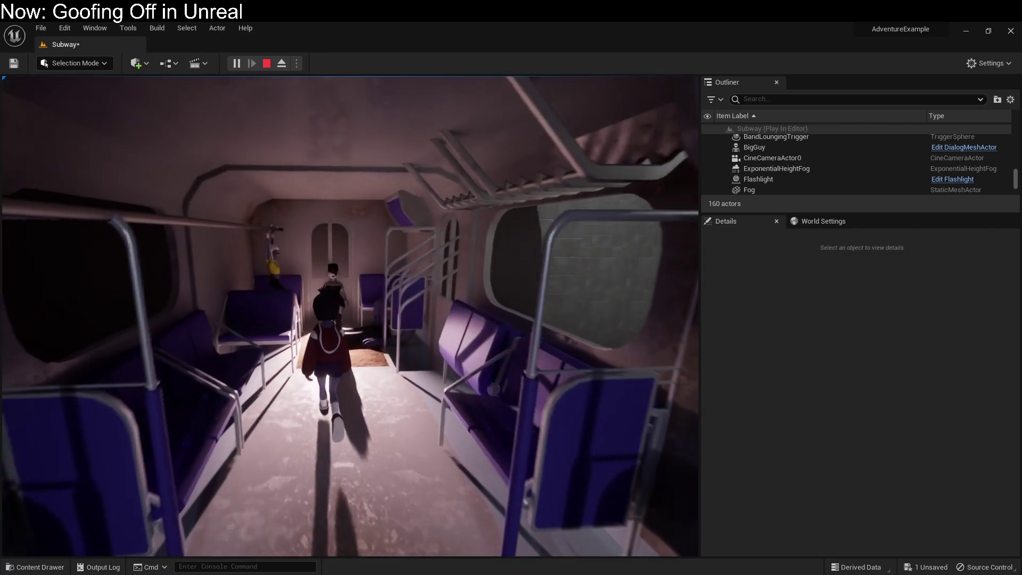
pyautogui.click(350, 316)
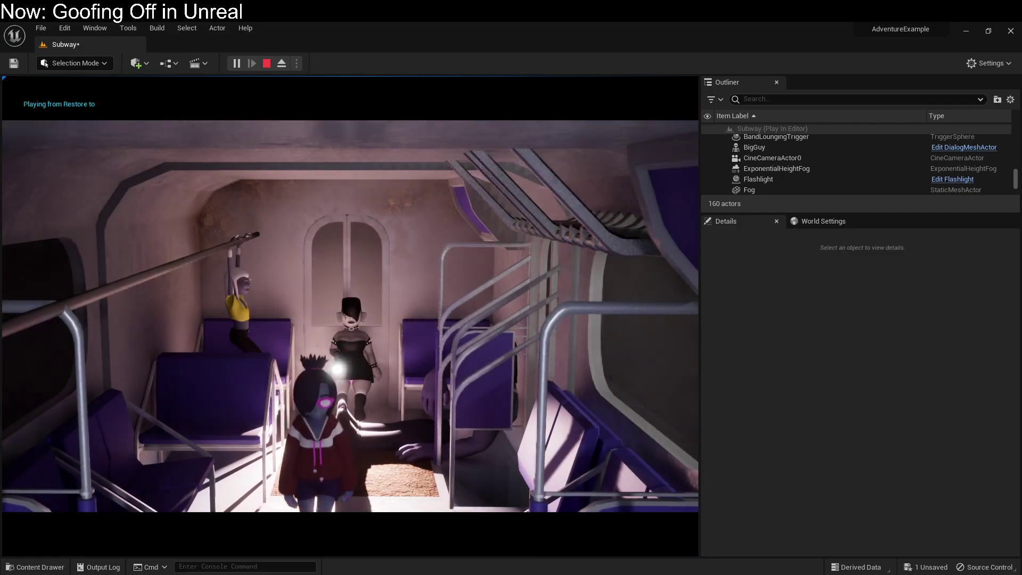
pyautogui.press('s')
pyautogui.press('s')
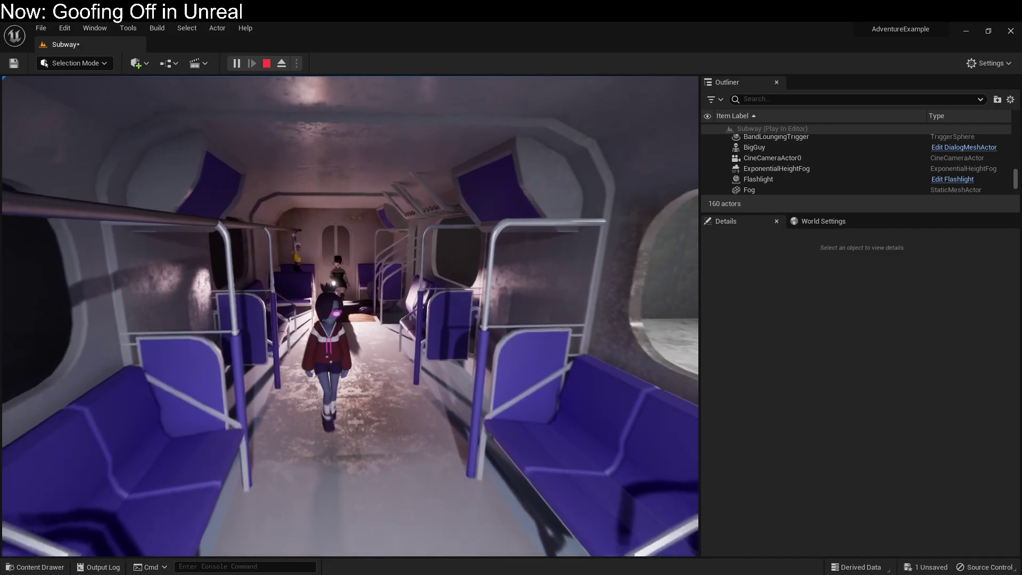